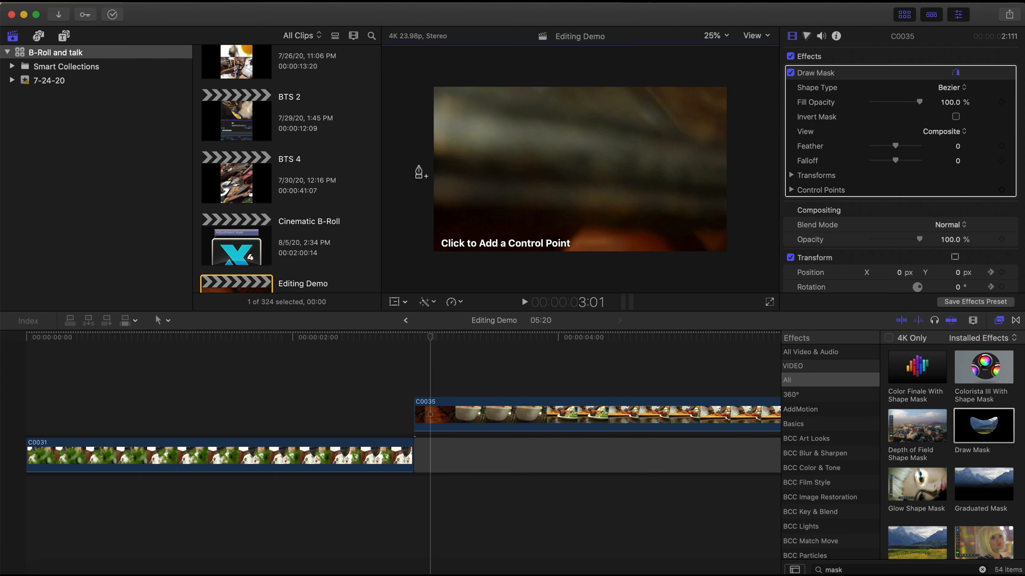
Draw a closed five-point mask around the upper part of the image on clip C0035, extending beyond the frame's edges.
click(418, 166)
click(551, 179)
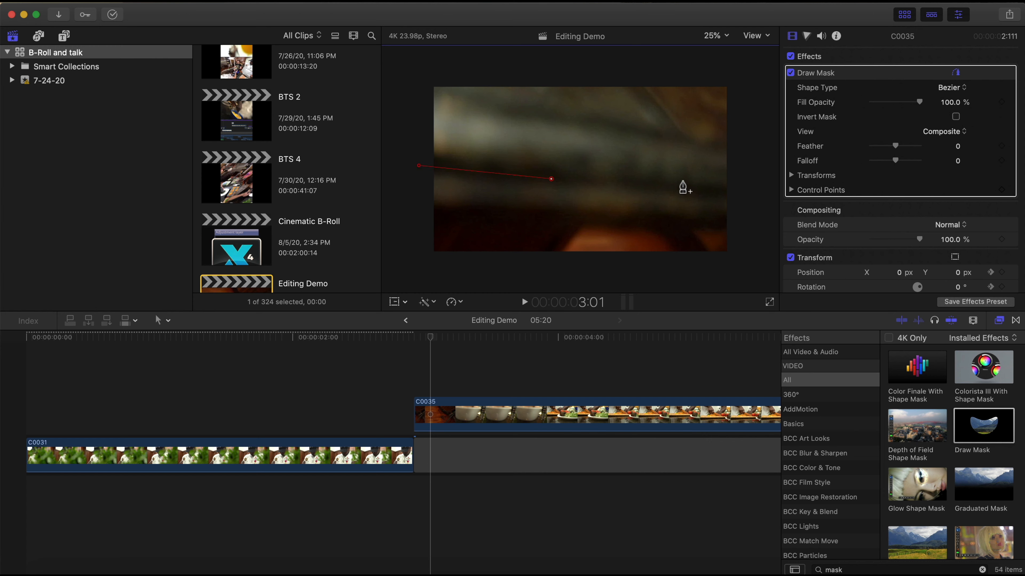
click(736, 193)
click(762, 62)
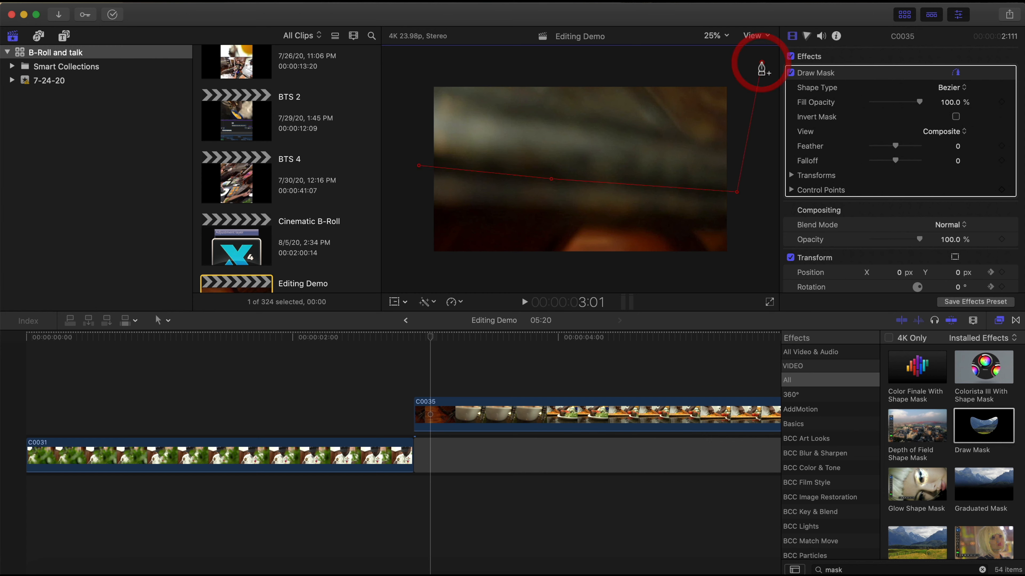
click(424, 52)
click(419, 165)
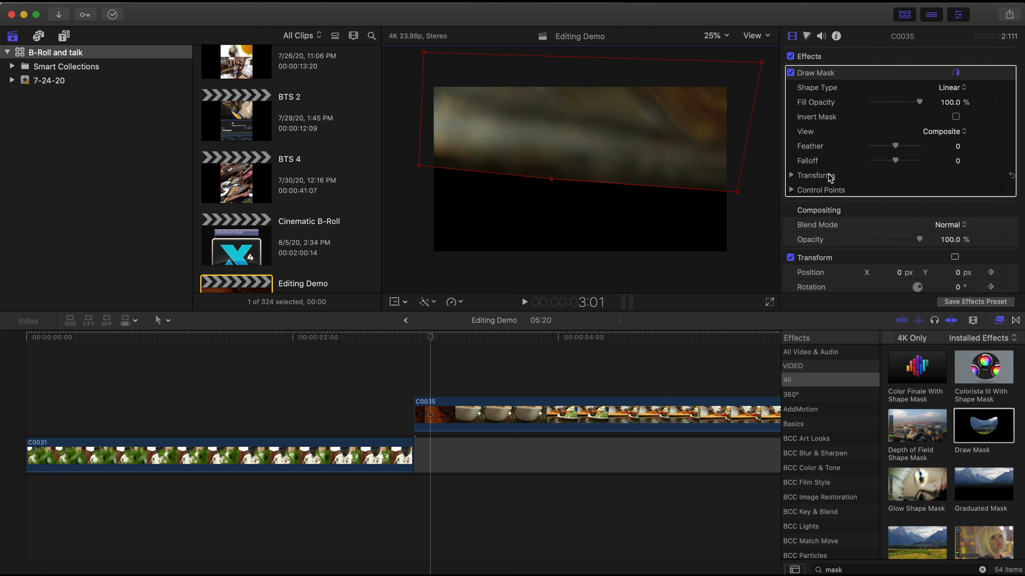
Add keyframes for the mask's Position, Rotation, Scale and Control Points at 3:01.
click(791, 175)
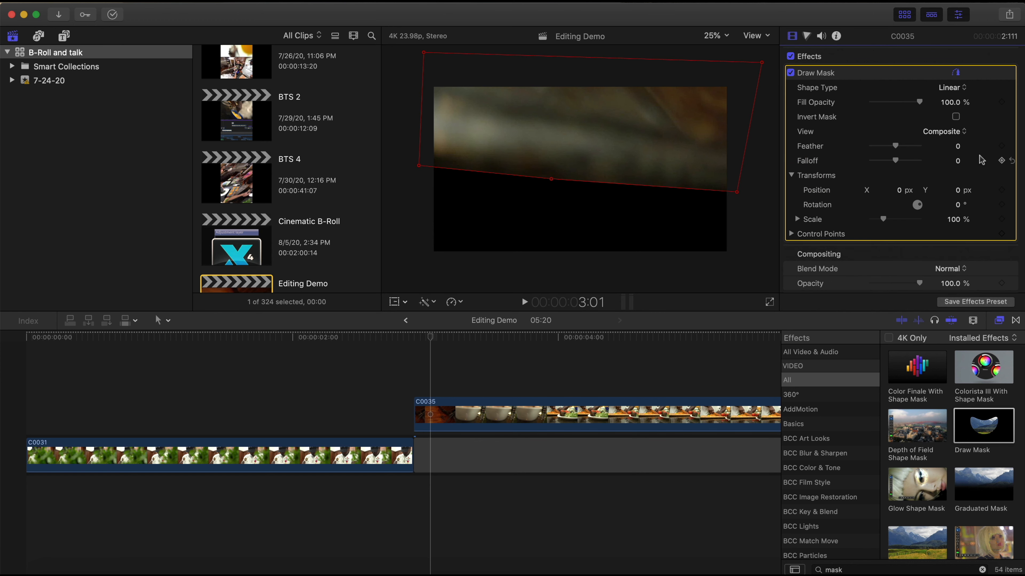
click(1001, 189)
click(1001, 204)
click(1002, 219)
click(791, 234)
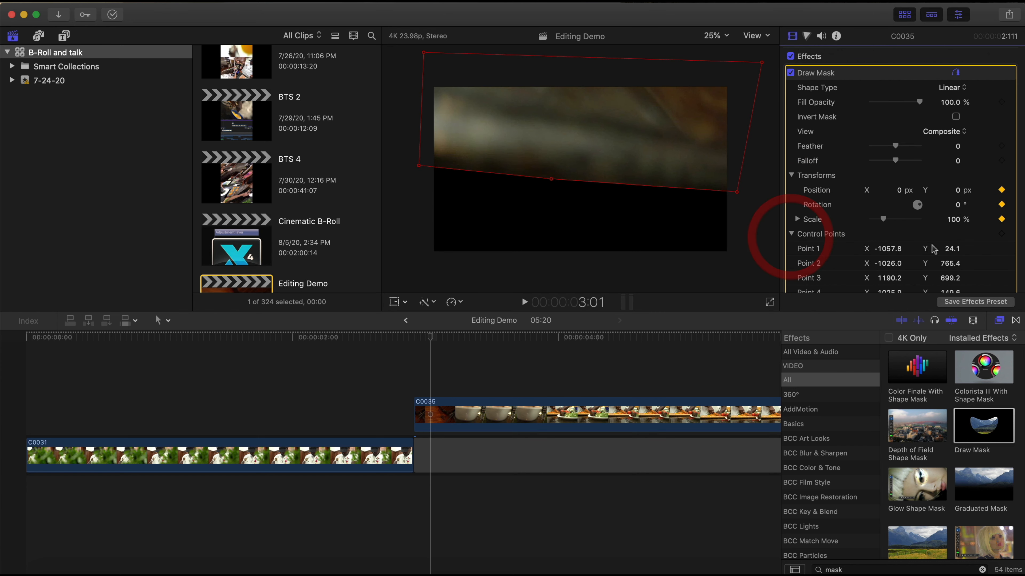
click(1002, 234)
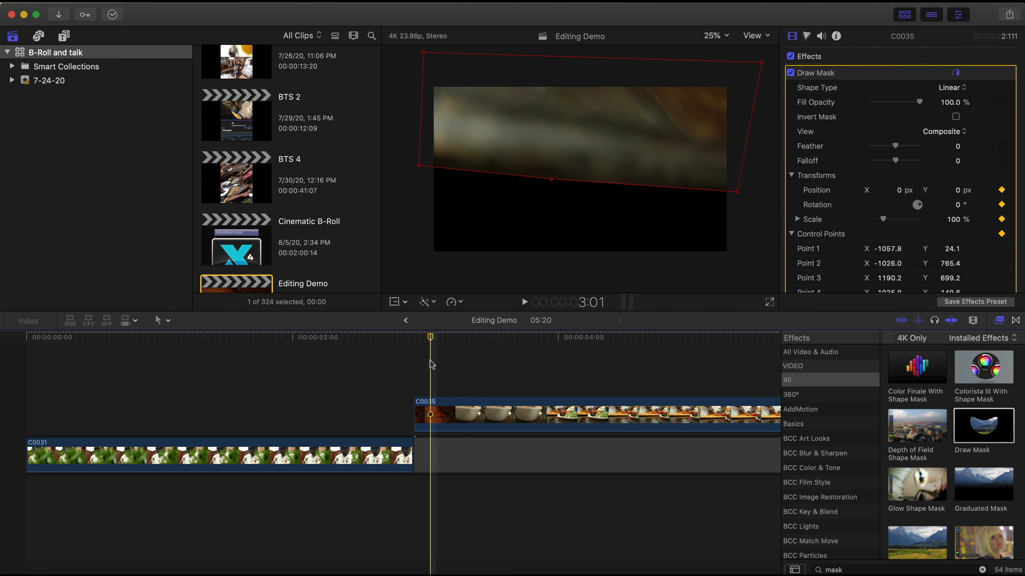
Animate the mask on the frames before 3:01, moving it upward one frame at a time until it leaves the image.
key(Left)
drag(623, 153, 626, 96)
key(Left)
drag(626, 96, 629, 56)
key(Left)
key(Right)
key(Right)
key(Right)
key(Right)
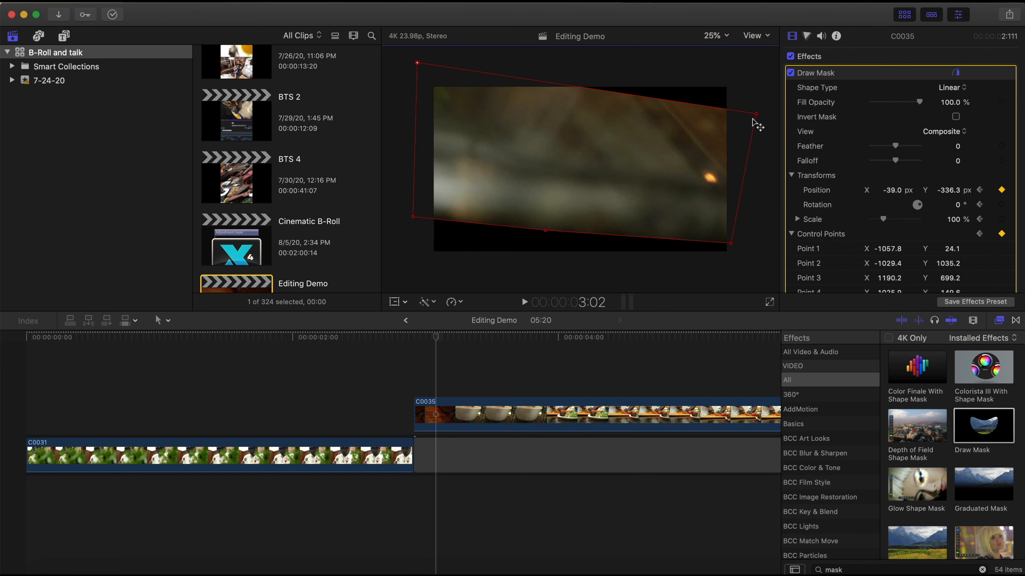
Spread the mask's lower control points outward at 3:02 and 3:03 until the mask covers the whole image.
drag(430, 226, 408, 249)
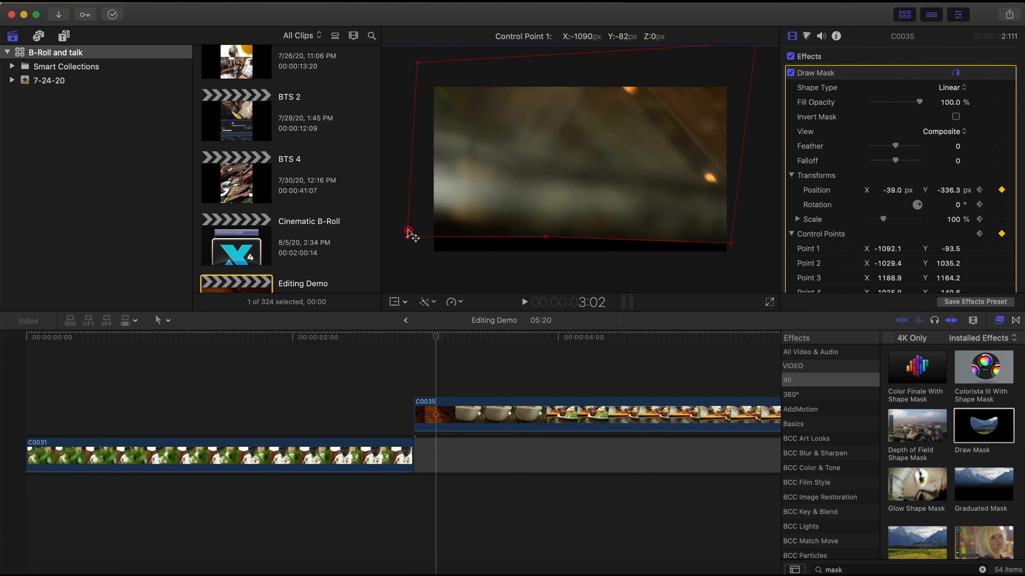
key(Right)
drag(546, 231, 545, 302)
drag(410, 219, 379, 250)
drag(730, 244, 765, 276)
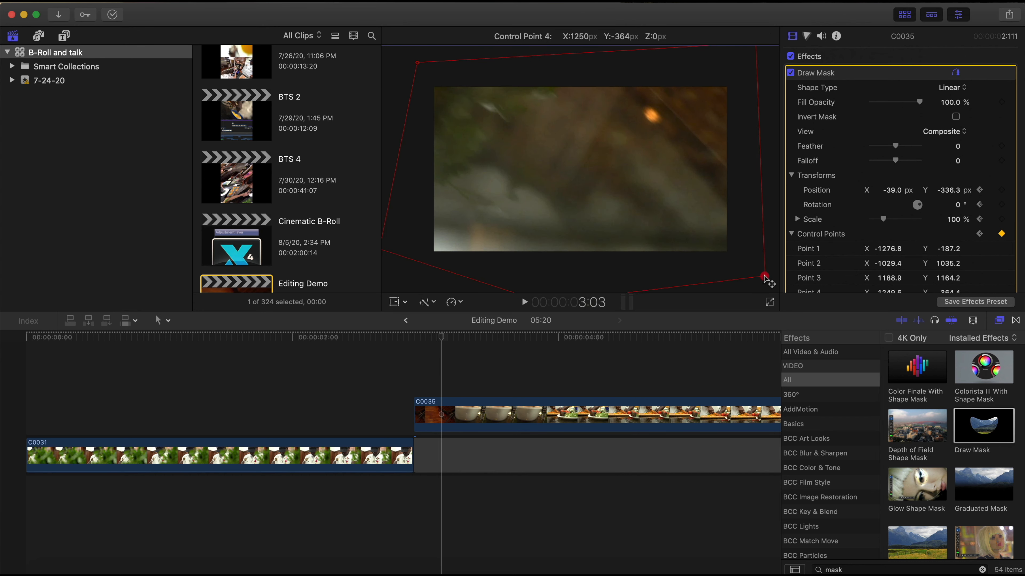
Shift clip C0035 seven frames earlier so that it overlaps the end of clip C0031.
click(436, 407)
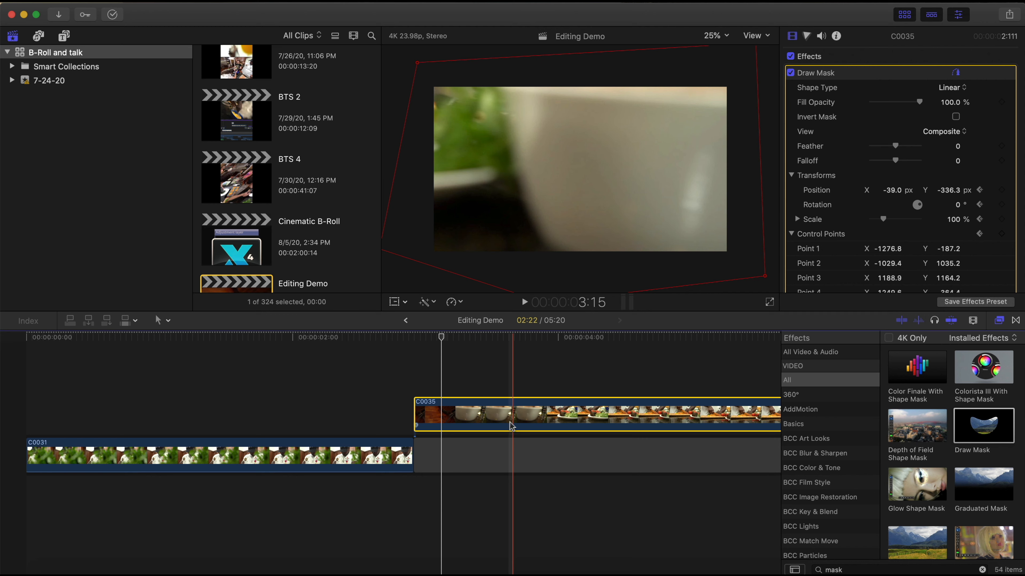
drag(478, 406, 441, 405)
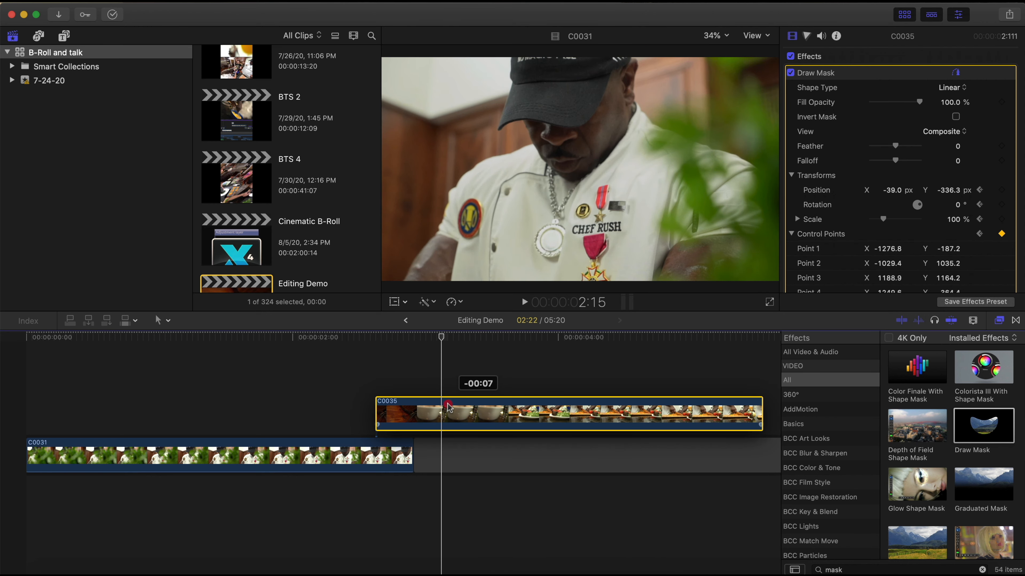
Examine the masked transition frame by frame from the start of C0035 to the end of C0031.
click(378, 383)
key(Right)
key(Right)
key(Right)
key(Right)
key(Right)
key(Right)
key(Right)
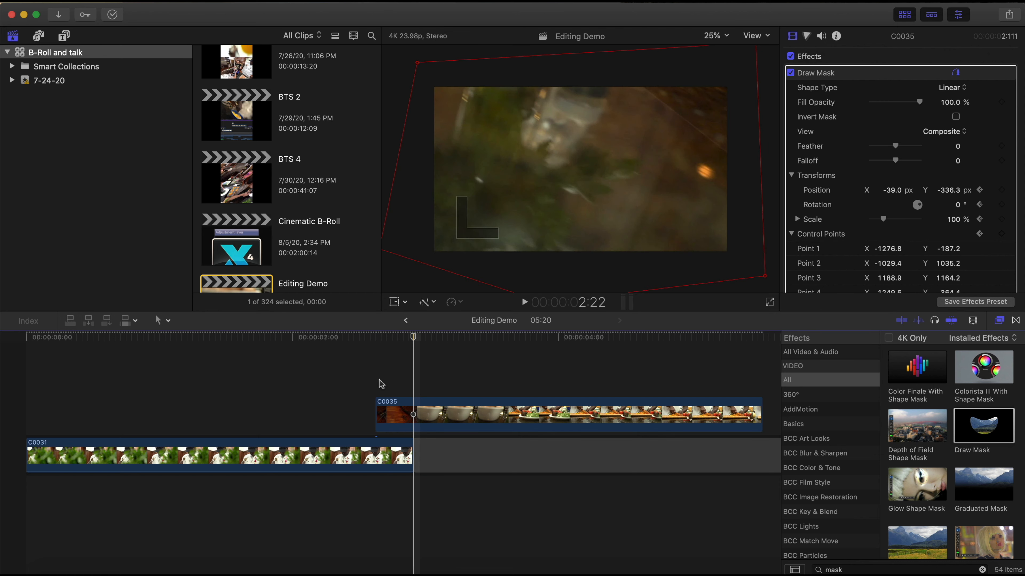
Set the Draw Mask feather on clip C0035 to 275.
click(381, 382)
click(396, 378)
click(395, 408)
drag(896, 145, 930, 144)
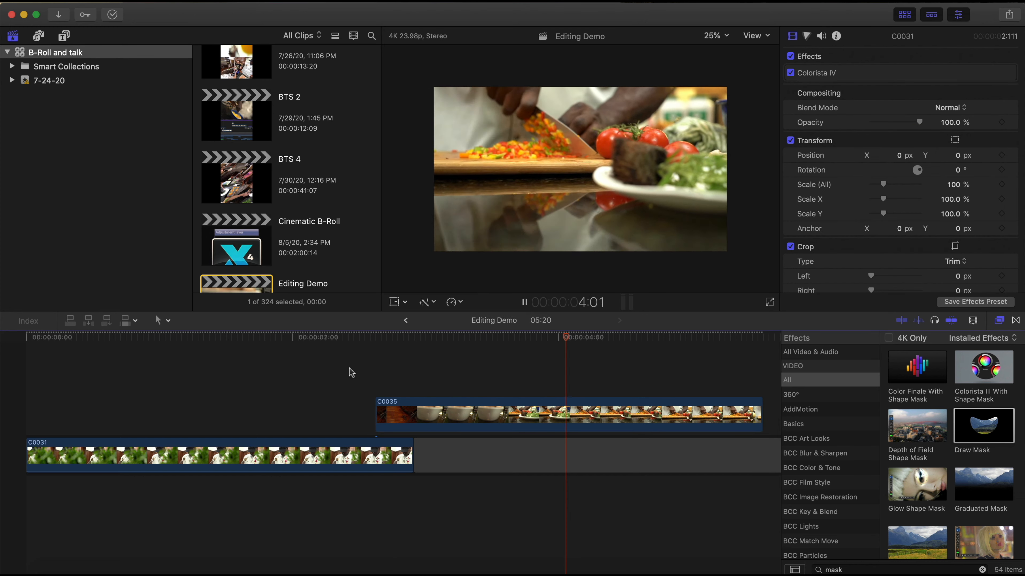
Play back the transition from C0031 to C0035 to check the feathered mask.
key(space)
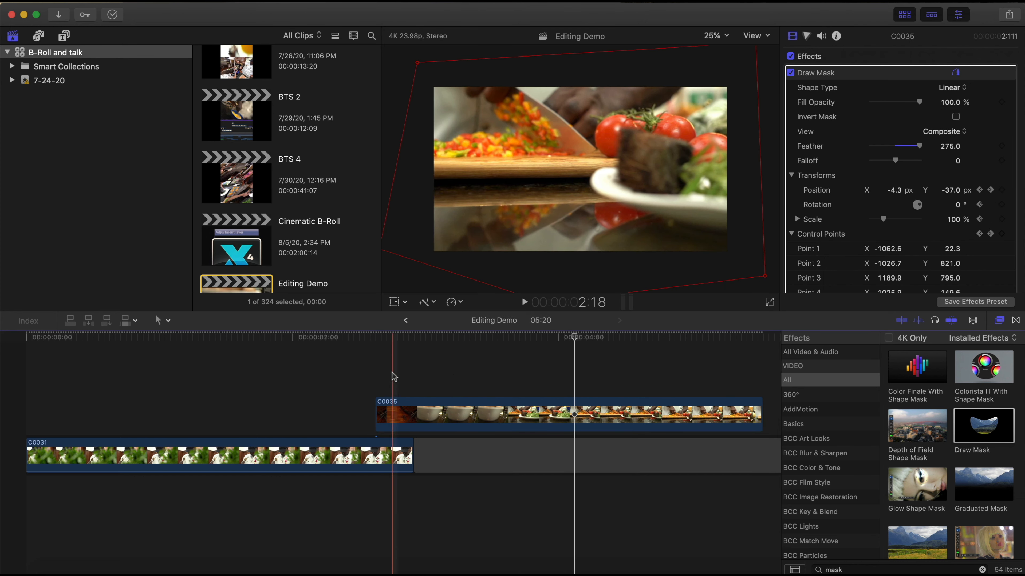
click(391, 372)
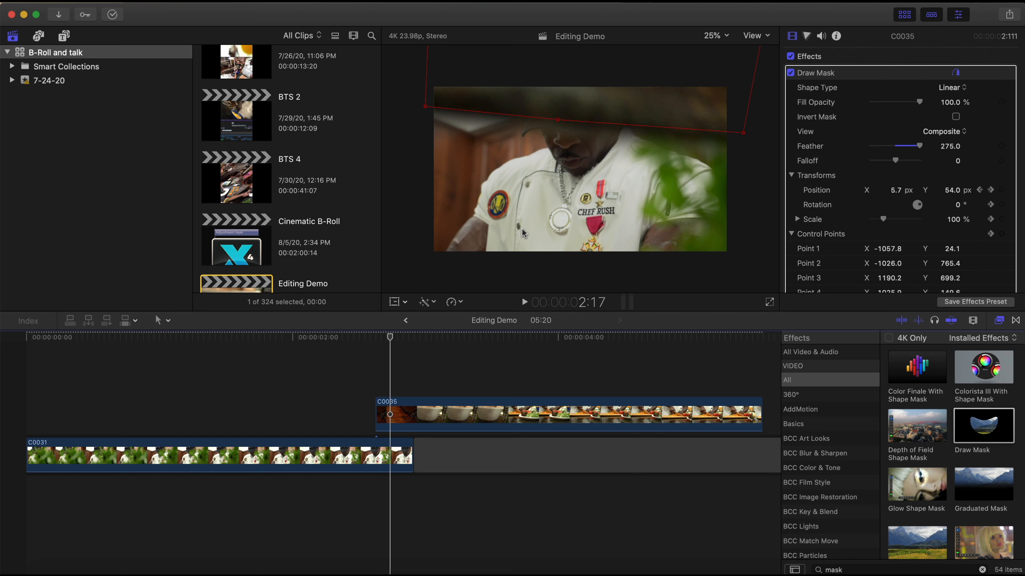
click(324, 383)
key(space)
key(space)
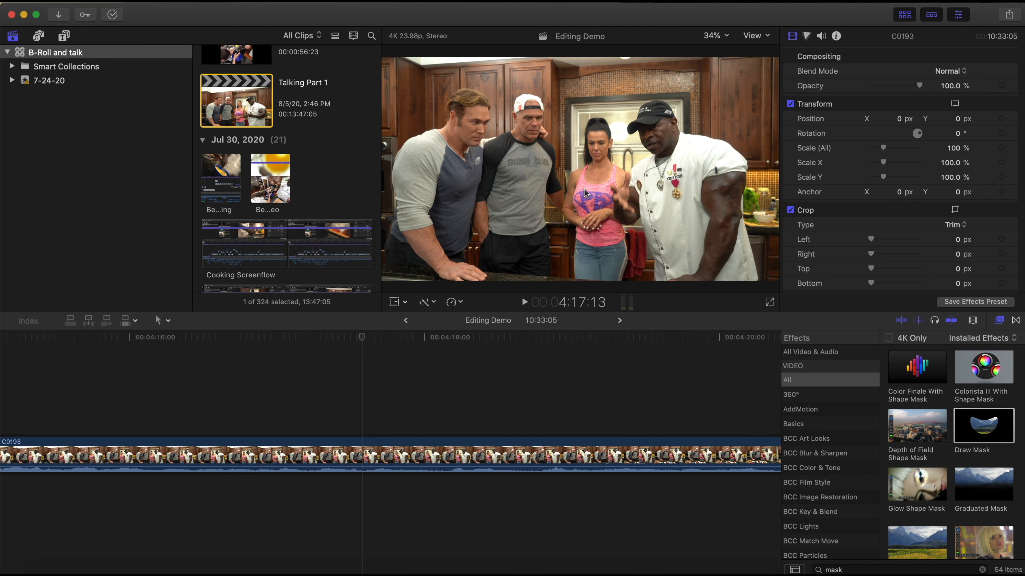
Cut clip C0193 at 4:17:13 and 4:17:15 with the Blade tool to isolate a two-frame segment.
click(368, 404)
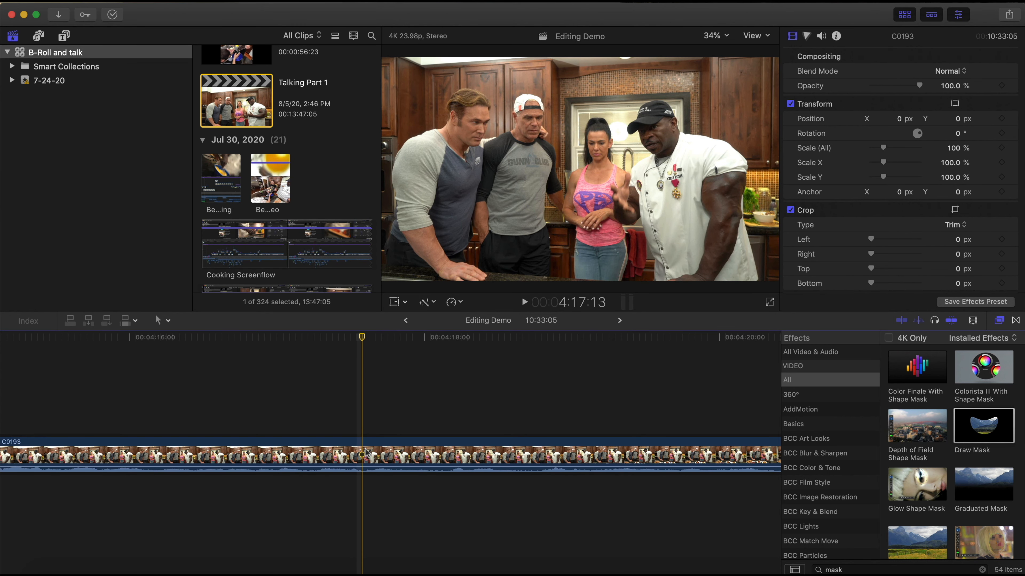
key(super+equal)
key(super+equal)
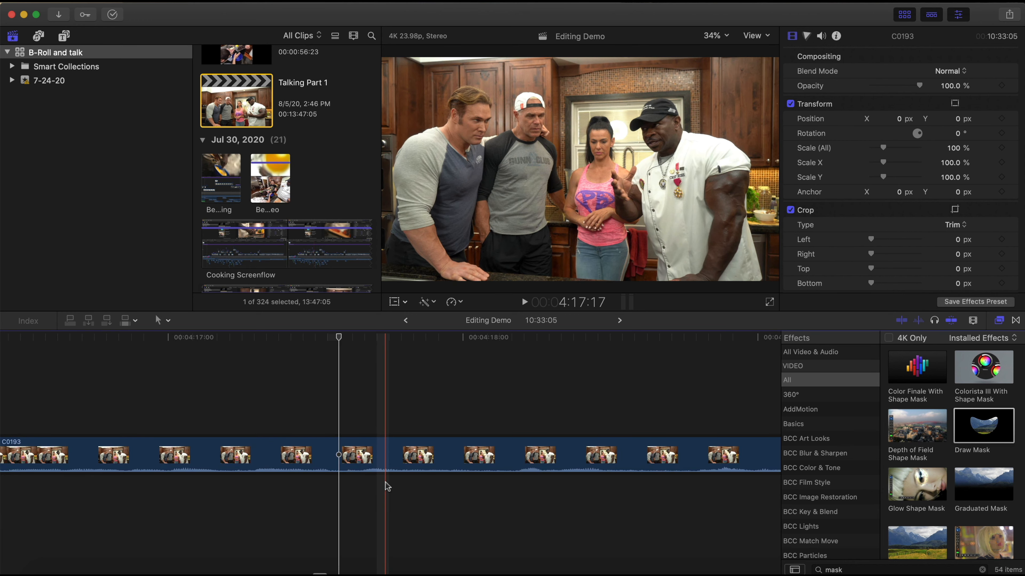
key(super+equal)
key(b)
click(271, 447)
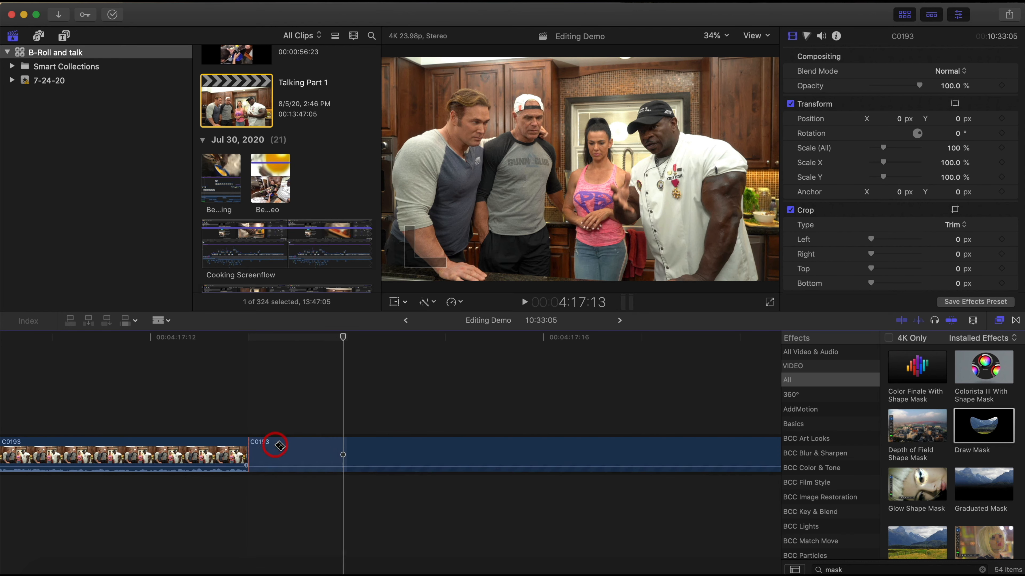
click(538, 458)
Delete the isolated two-frame segment of clip C0193.
key(a)
click(411, 456)
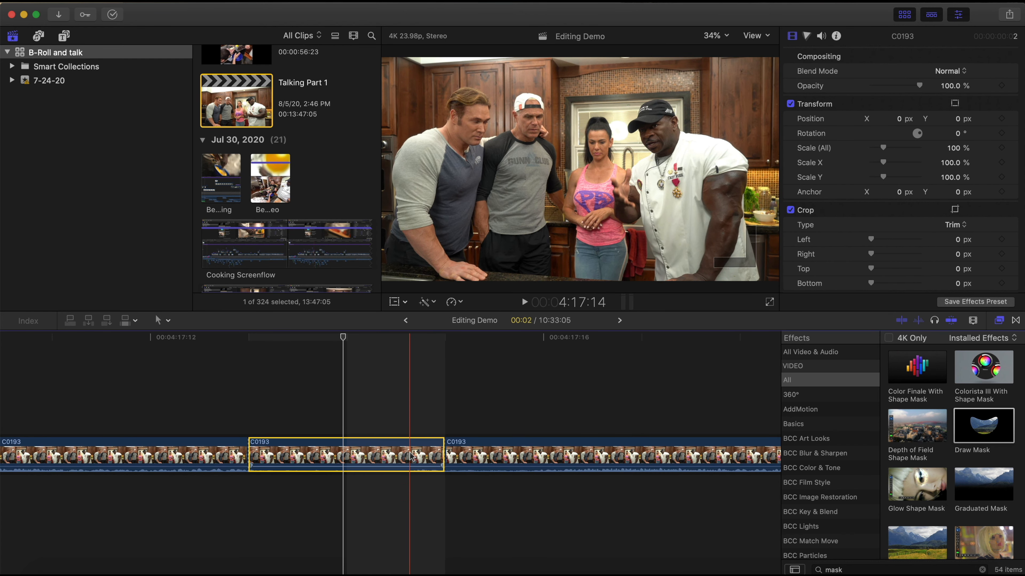
key(BackSpace)
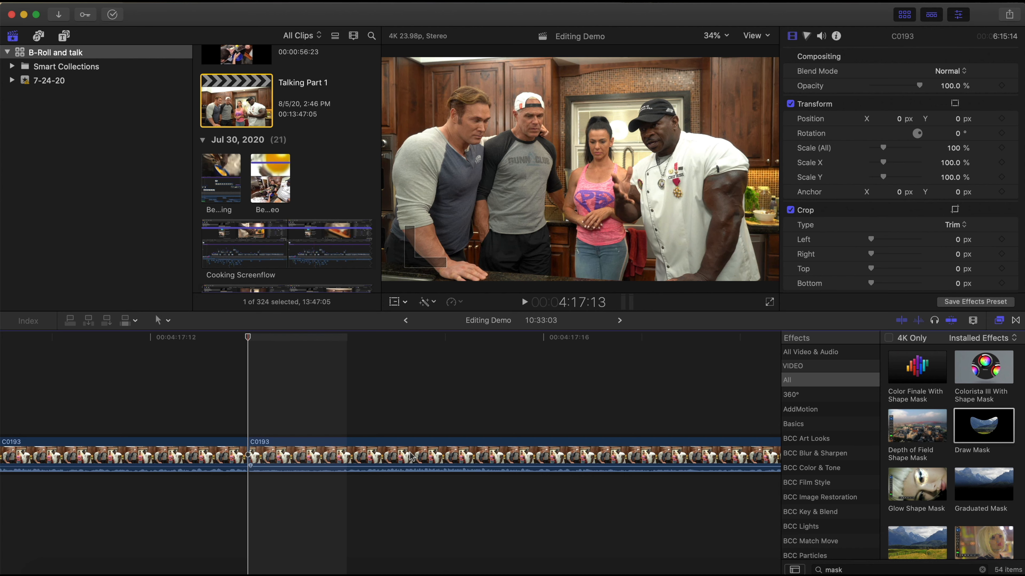
Undo the two-frame deletion and the cuts in clip C0193.
key(Right)
key(Right)
key(super+z)
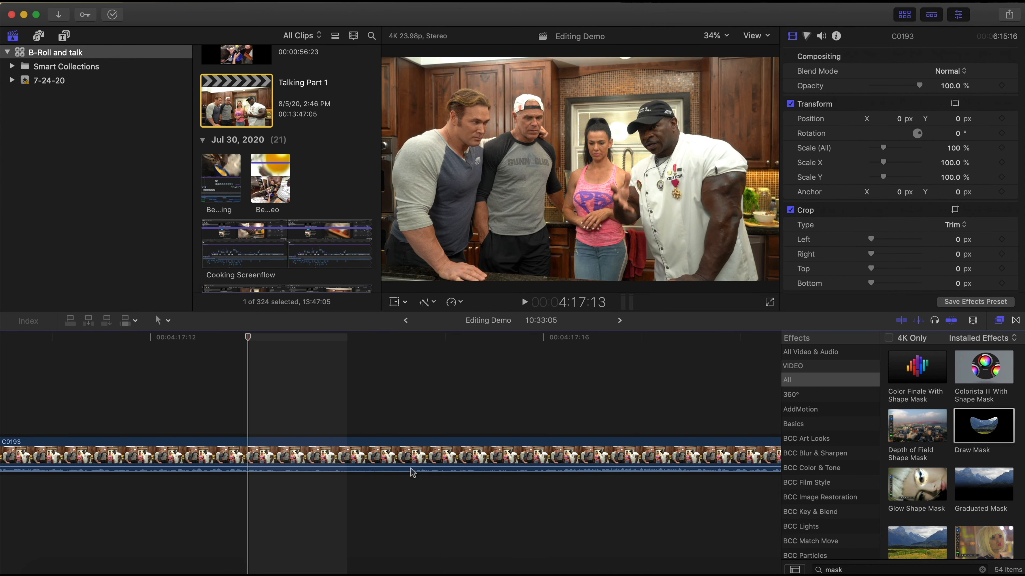
Cut clip C0193 at 4:17:13 and slide that edit point forward in time in the Precision Editor.
click(247, 452)
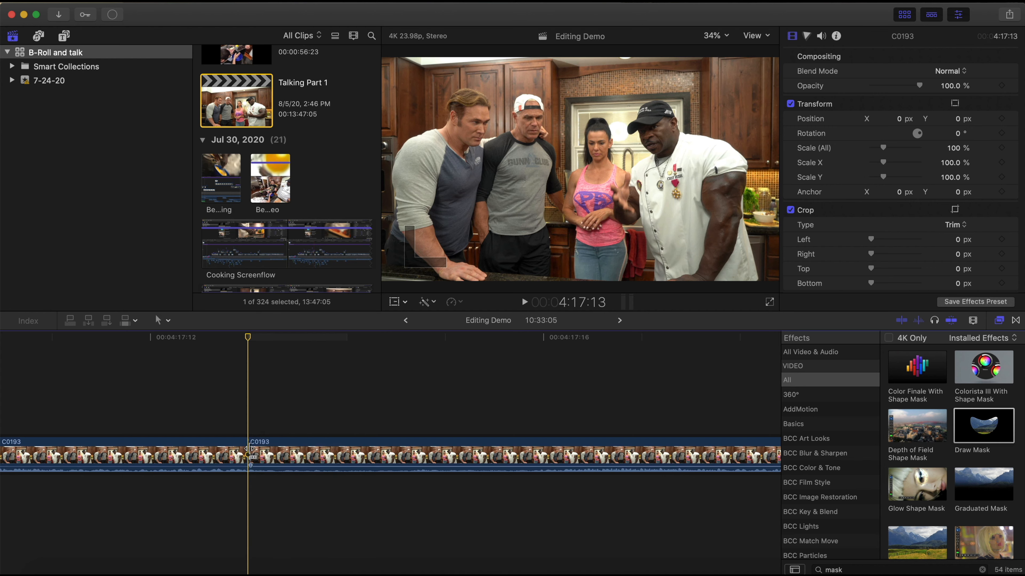
drag(247, 452, 249, 451)
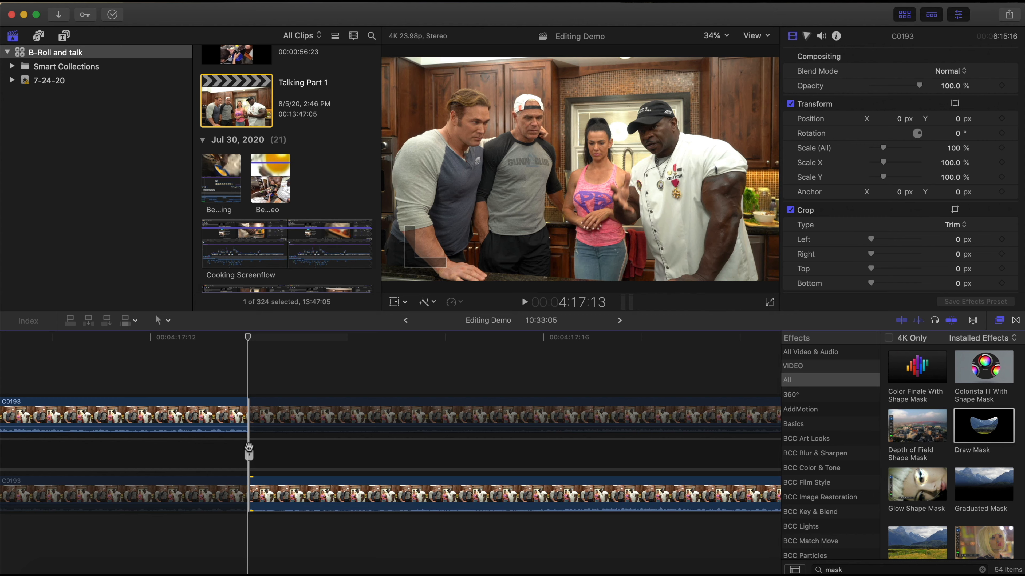
drag(249, 451, 605, 440)
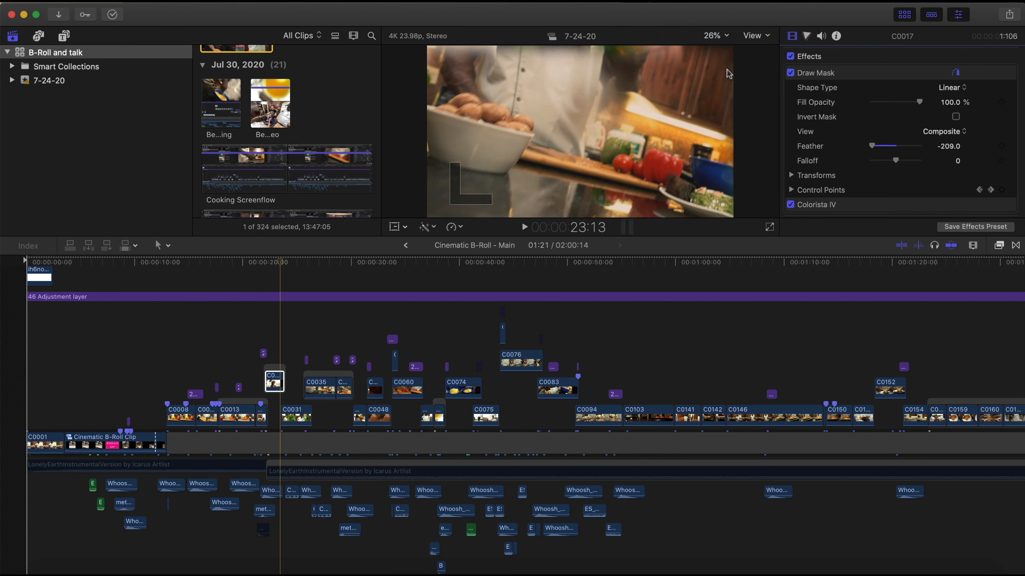
Combine all clips of the 7-24-20 timeline into a compound clip named 7-24-20 Clip in event 7-24-20.
key(super+a)
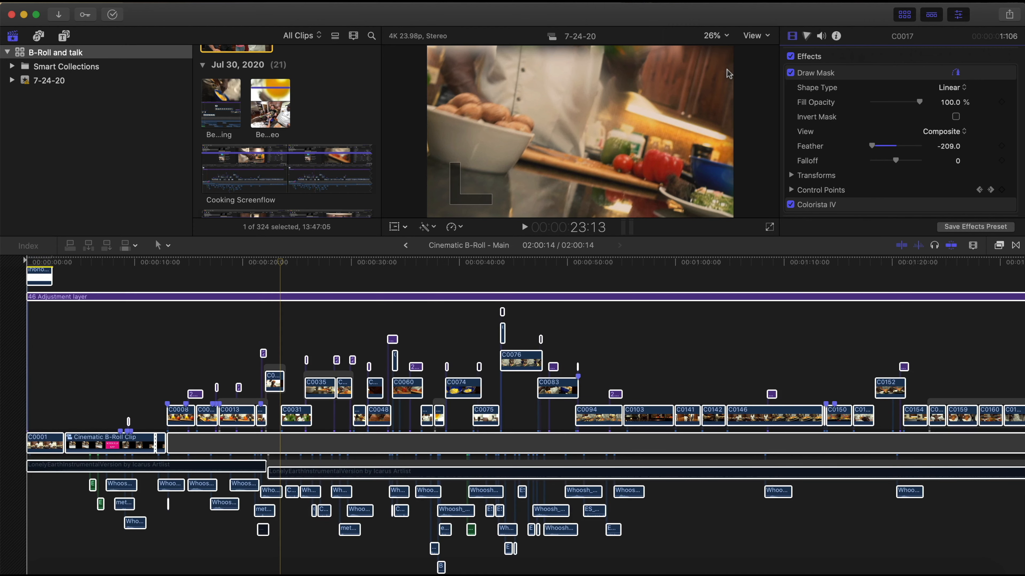
right_click(270, 387)
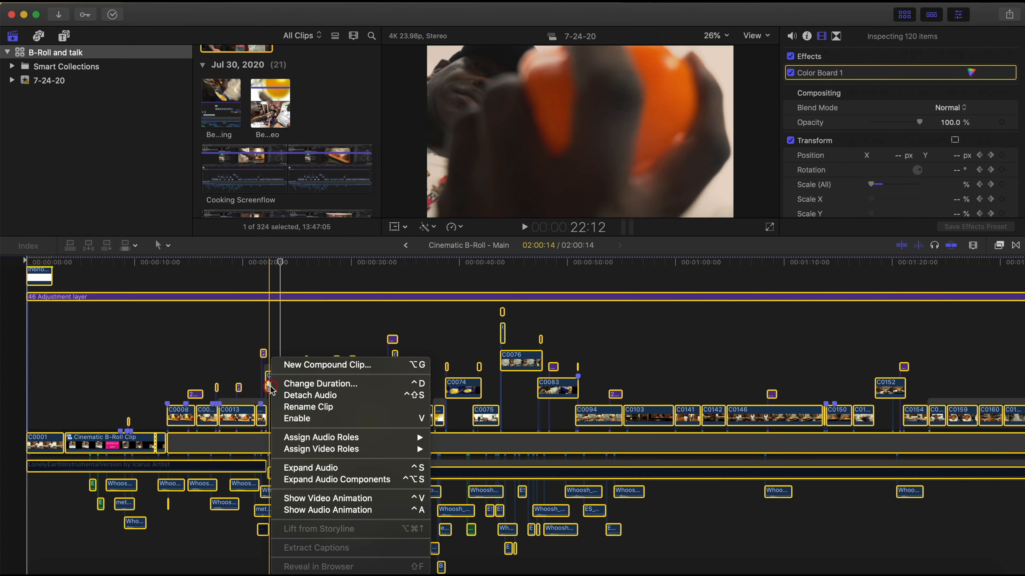
click(301, 365)
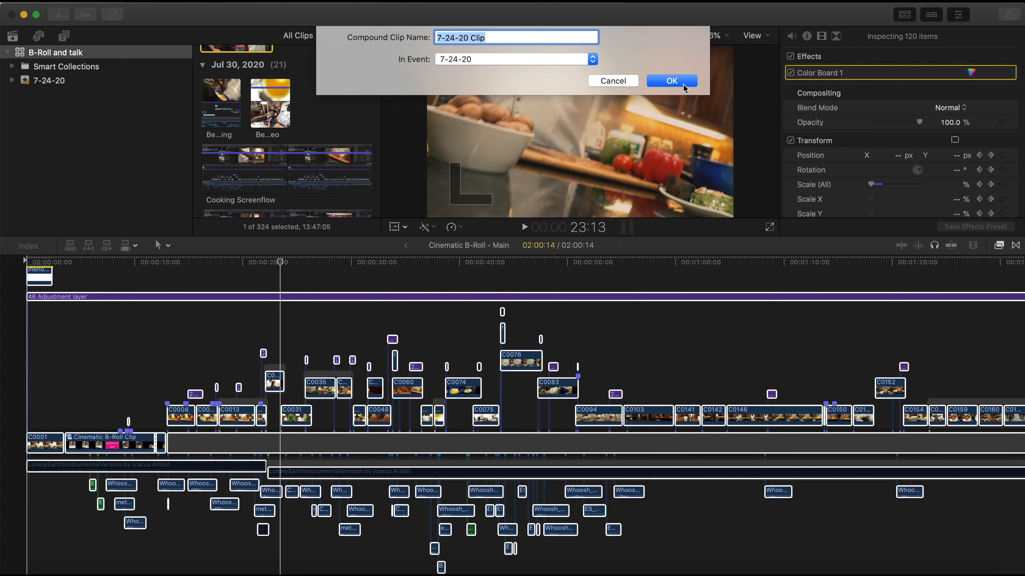
click(671, 82)
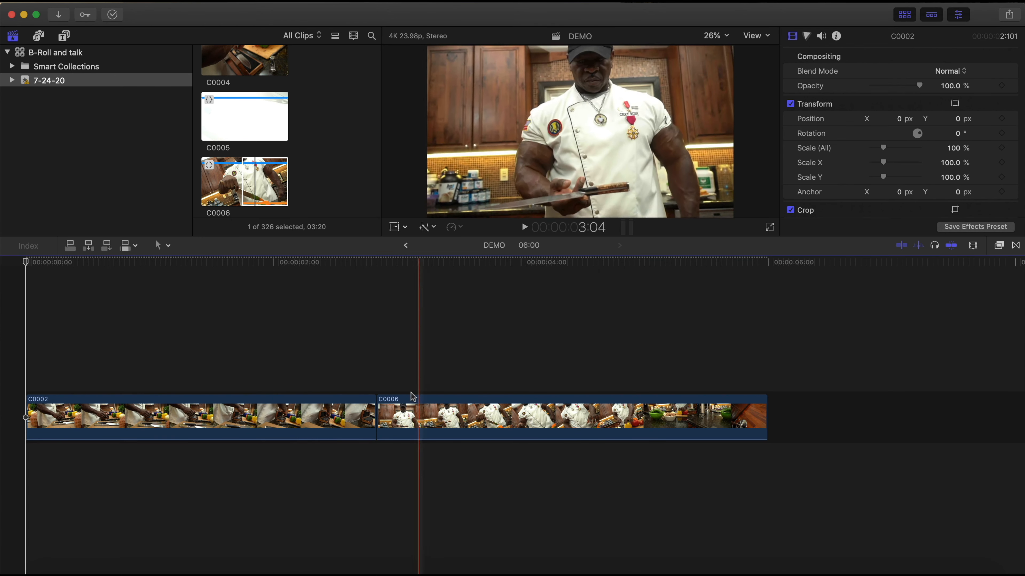
Scale clip C0002 to 50% and set its Y position to 529 px.
click(330, 382)
click(330, 415)
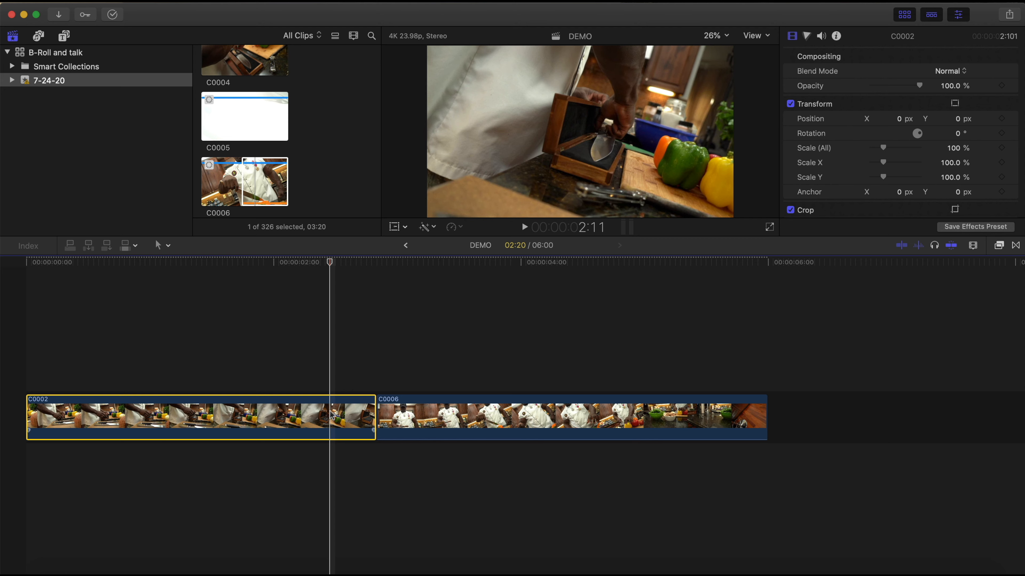
click(224, 385)
click(213, 415)
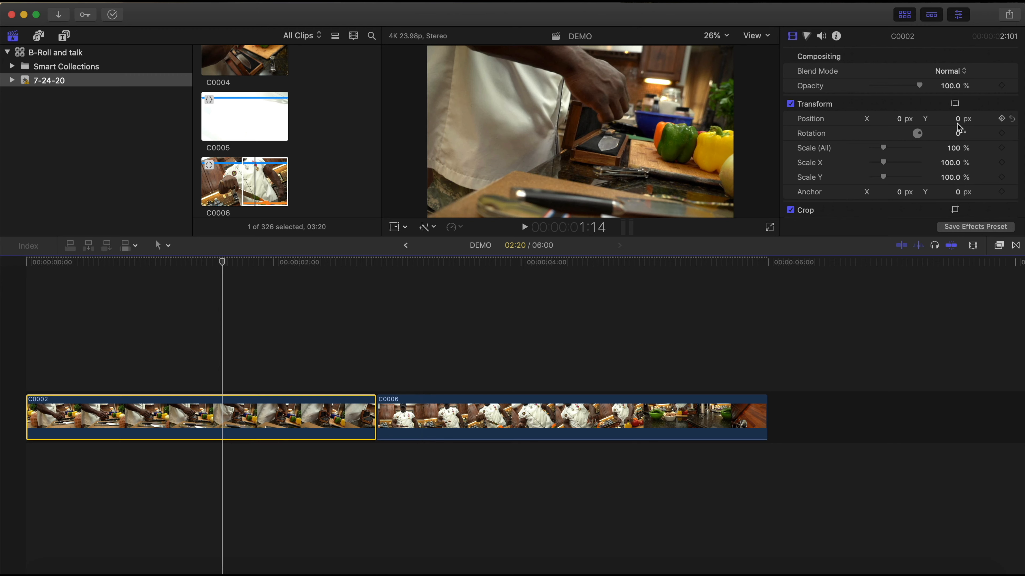
click(955, 148)
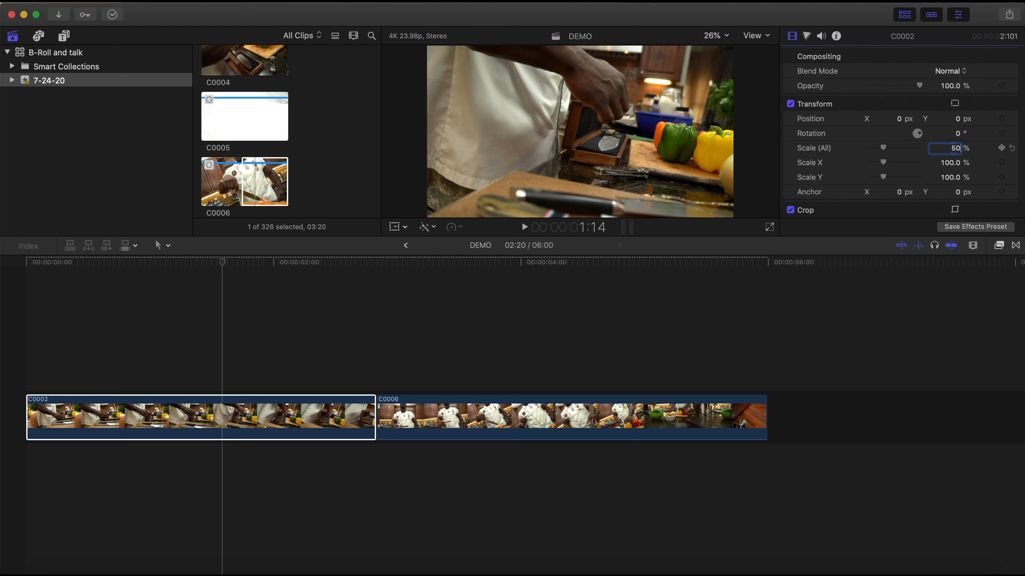
key(Return)
drag(958, 123, 958, 70)
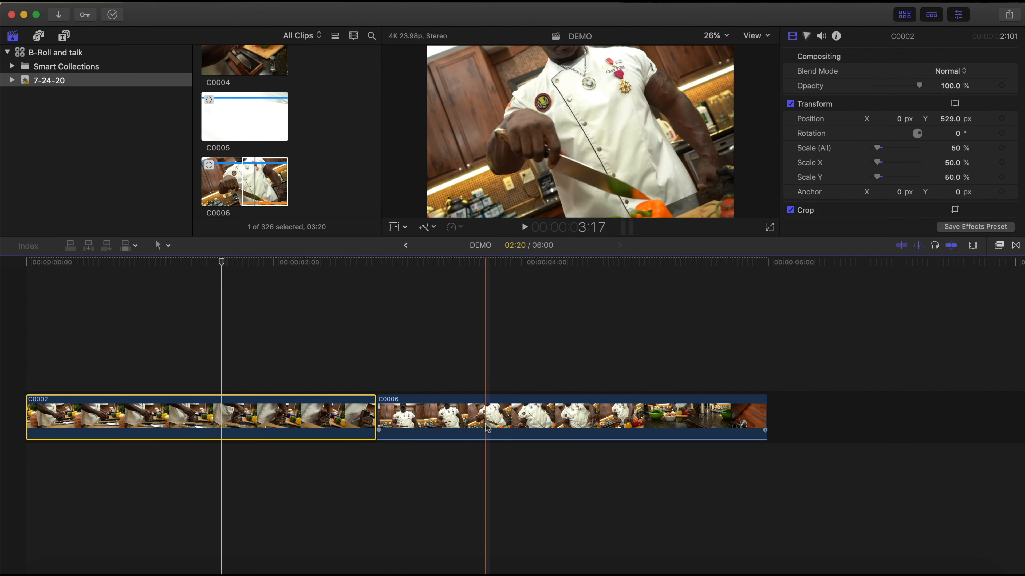
Scale clip C0006 to 50% and set its Y position to -516.3 px.
click(407, 428)
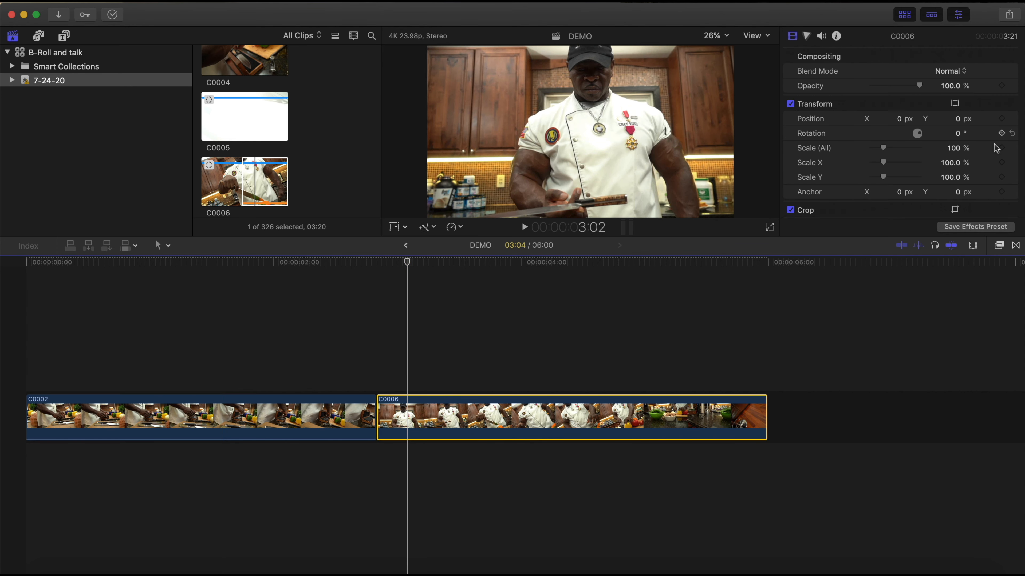
click(955, 150)
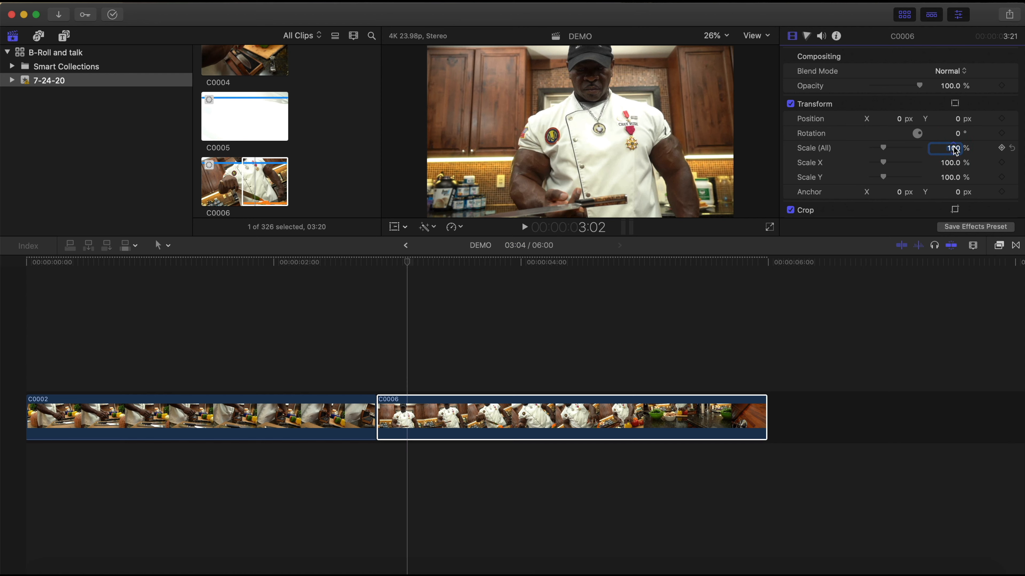
text(50)
key(Return)
drag(961, 120, 957, 118)
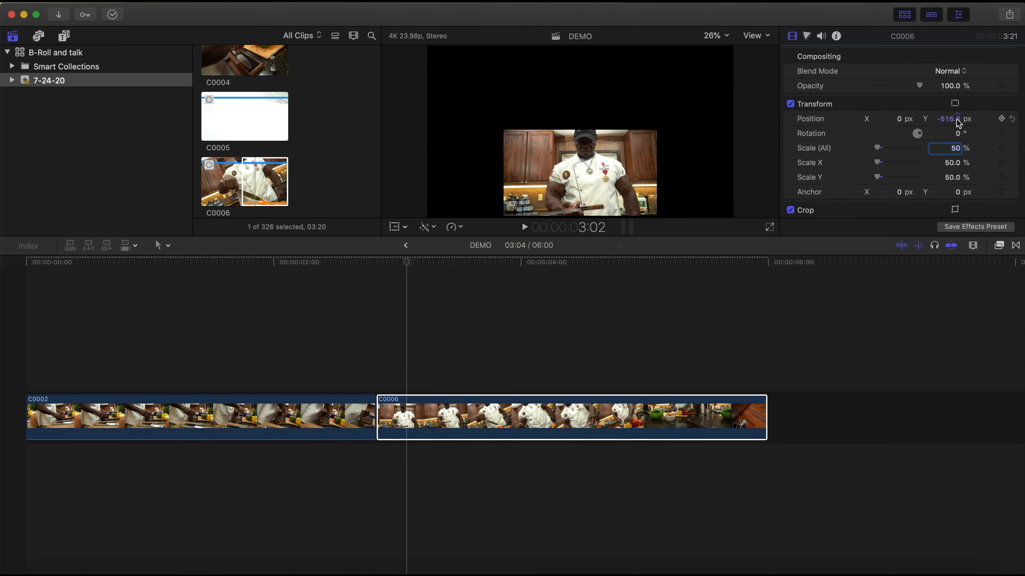
Move clip C0006 directly beneath clip C0002 at the timeline's start and trim its end to match C0002's end.
click(452, 414)
drag(451, 413, 104, 464)
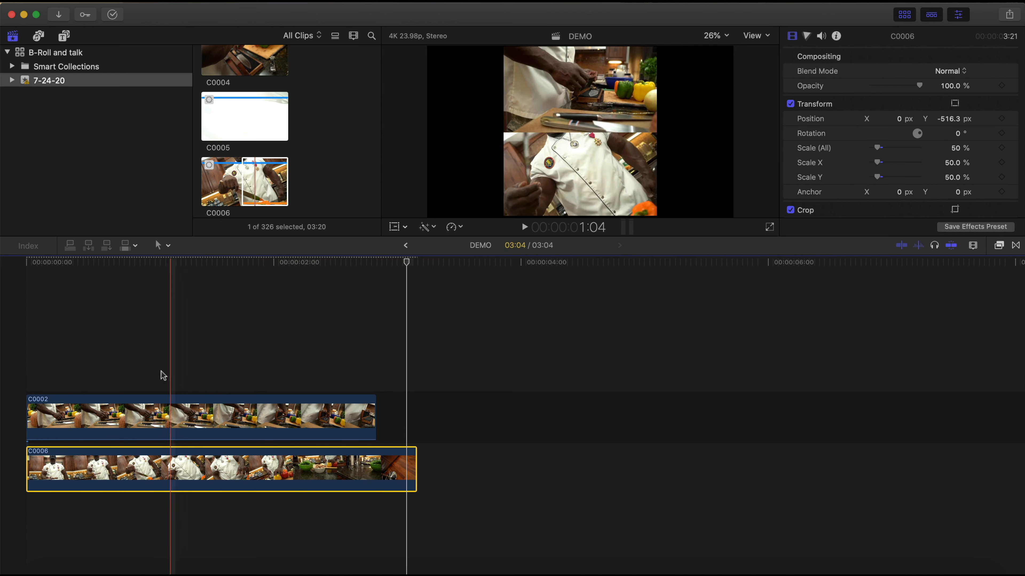
click(116, 367)
drag(416, 470, 374, 471)
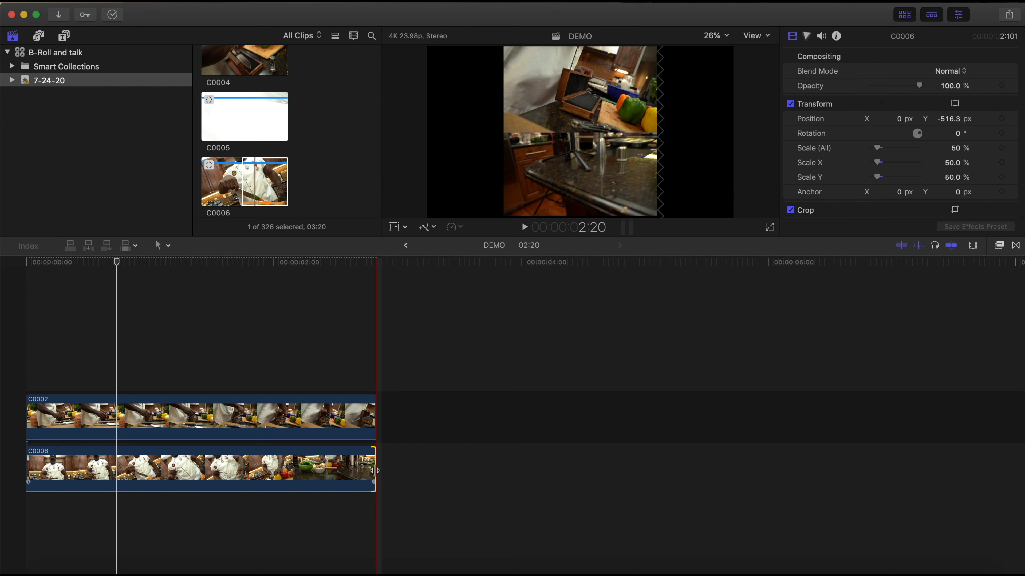
Find the Graduated Mask effect and apply it to clip C0002.
click(1000, 245)
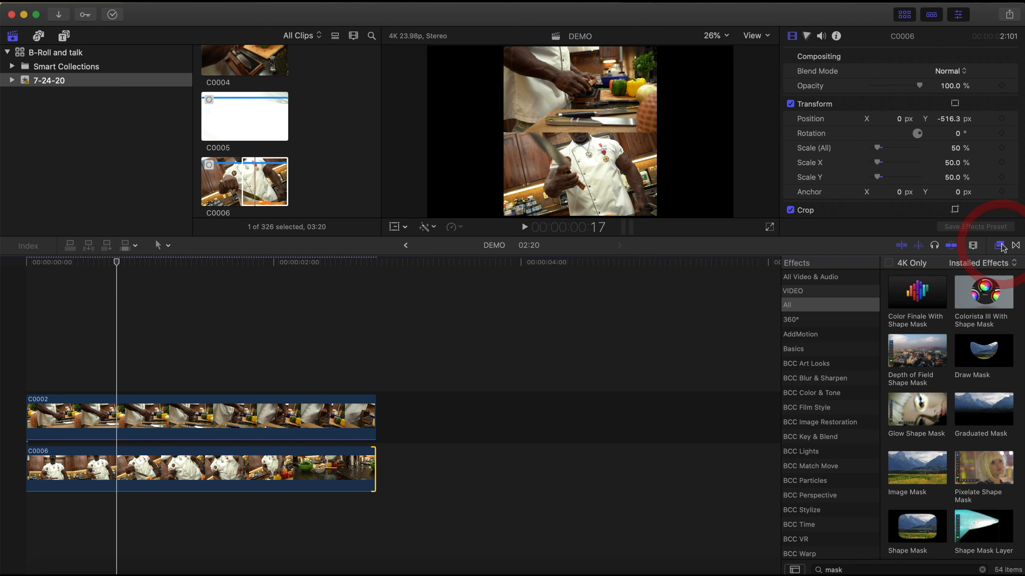
click(848, 570)
text(graduated)
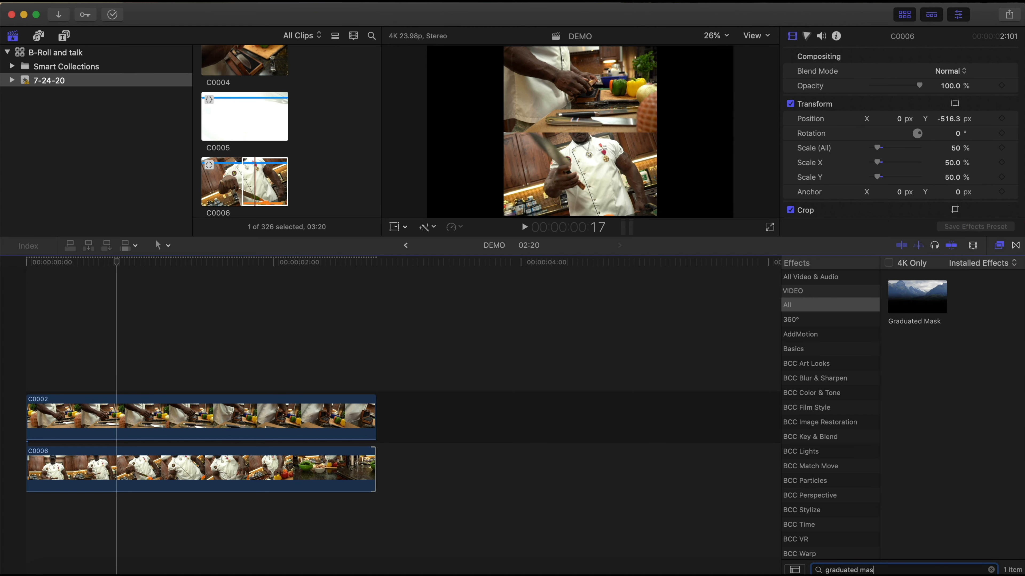
drag(921, 293, 204, 401)
click(291, 415)
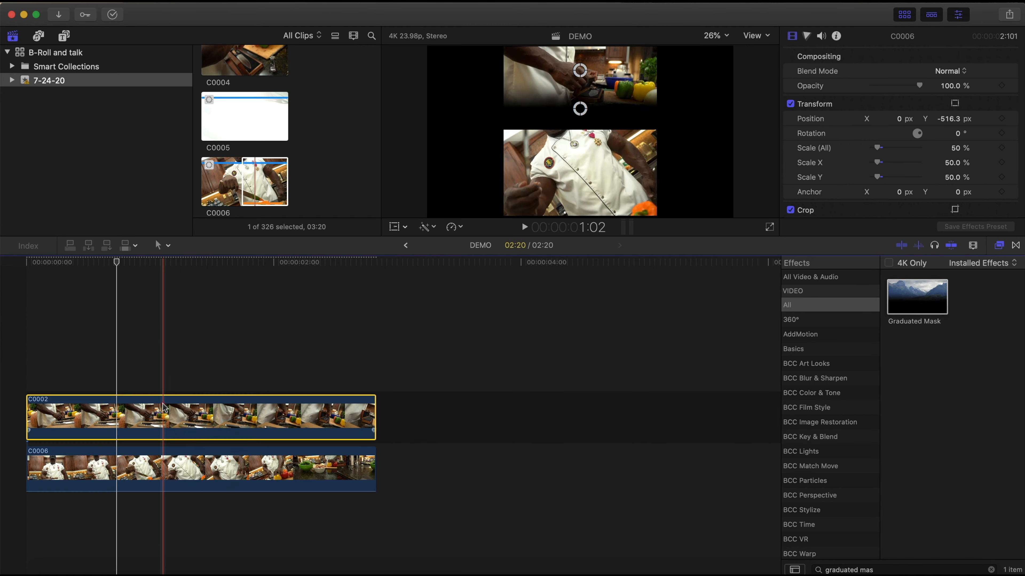
Blend the seam between the clips by setting C0002's mask target to X 0.12, Y -0.98 and C0006's Y position to -361.3 px.
drag(580, 108, 587, 140)
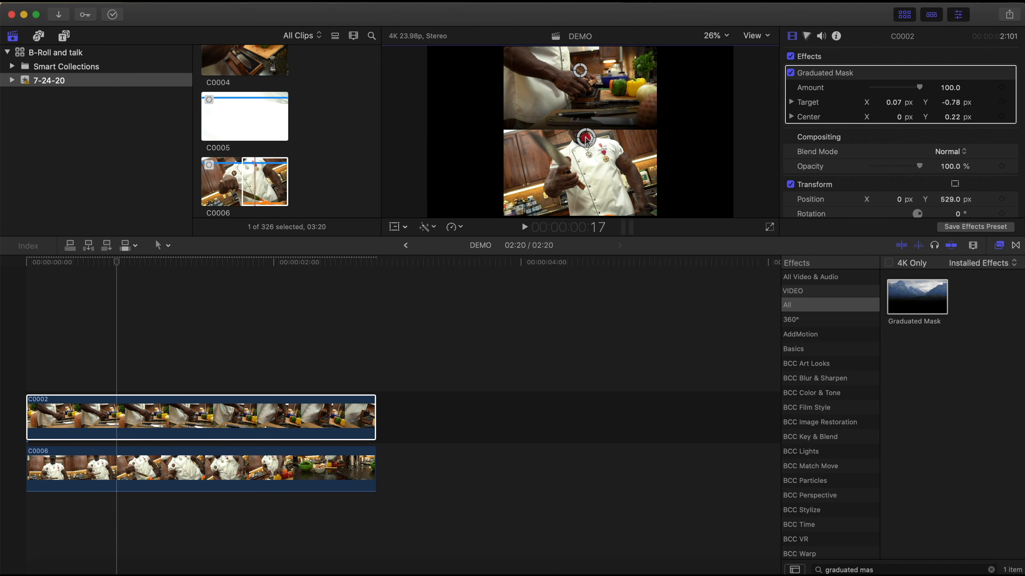
click(588, 141)
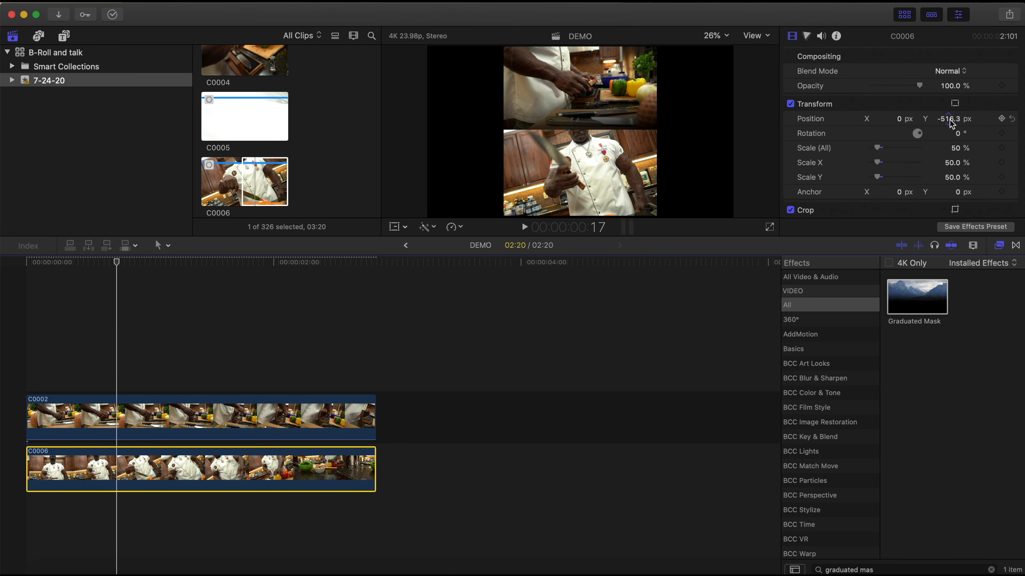
drag(949, 120, 950, 110)
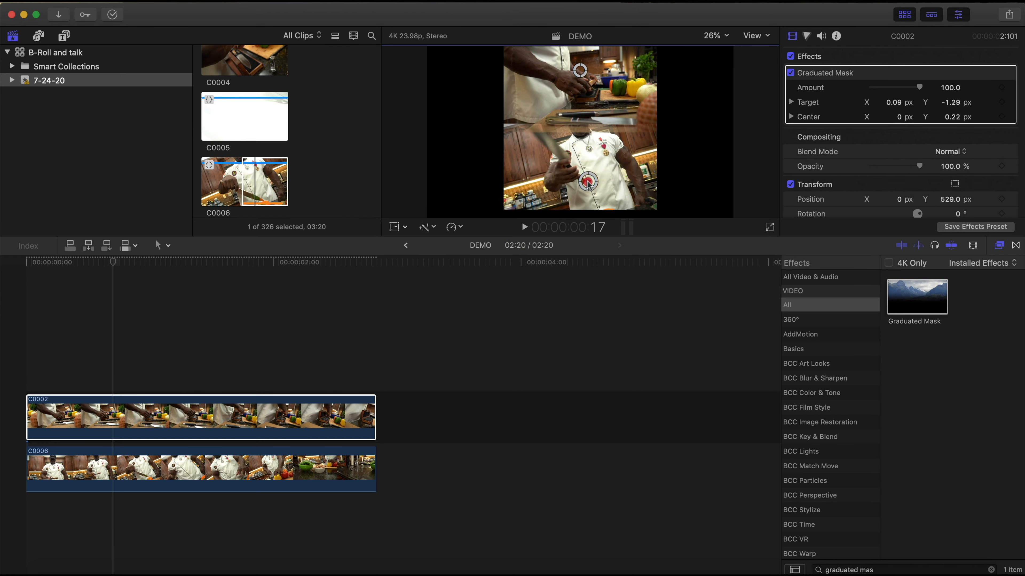
drag(588, 182, 590, 155)
Combine the stacked clips C0002 and C0006 into a new compound clip.
click(115, 348)
drag(116, 348, 135, 469)
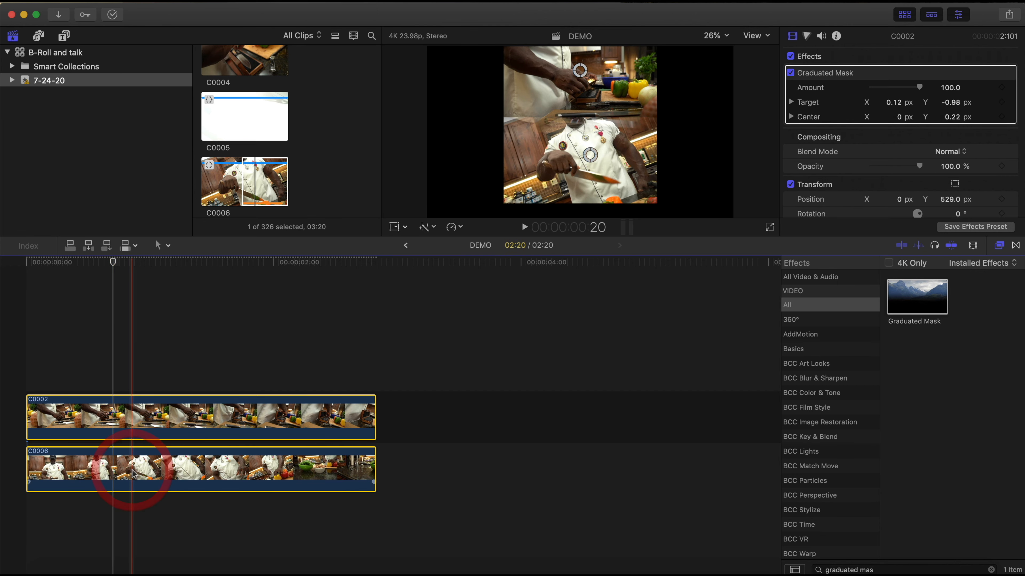
right_click(116, 415)
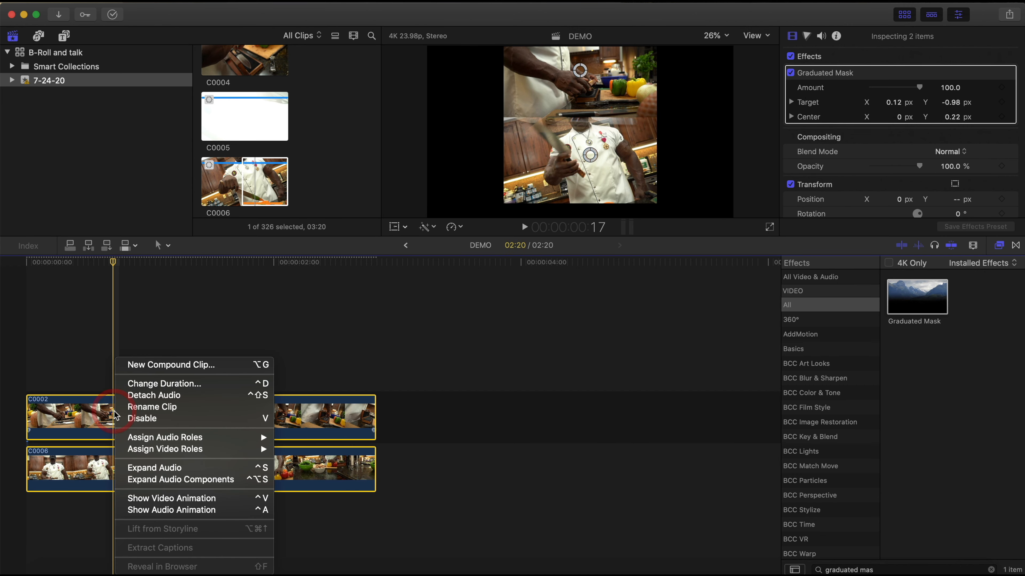
click(184, 366)
key(Return)
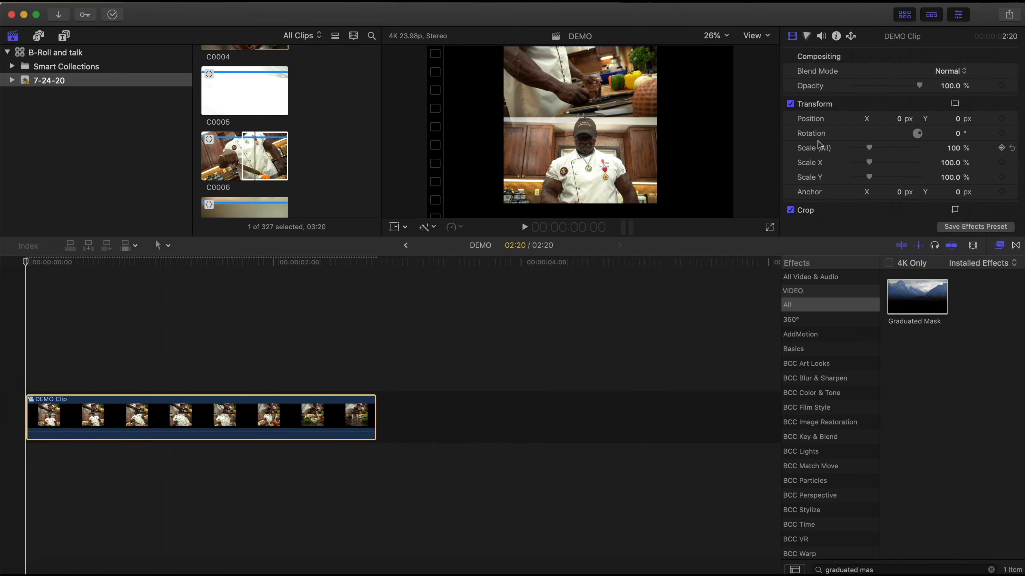
Scale the compound clip to 246% and set its Y position at the first frame to -1553.4 px.
drag(870, 152, 890, 150)
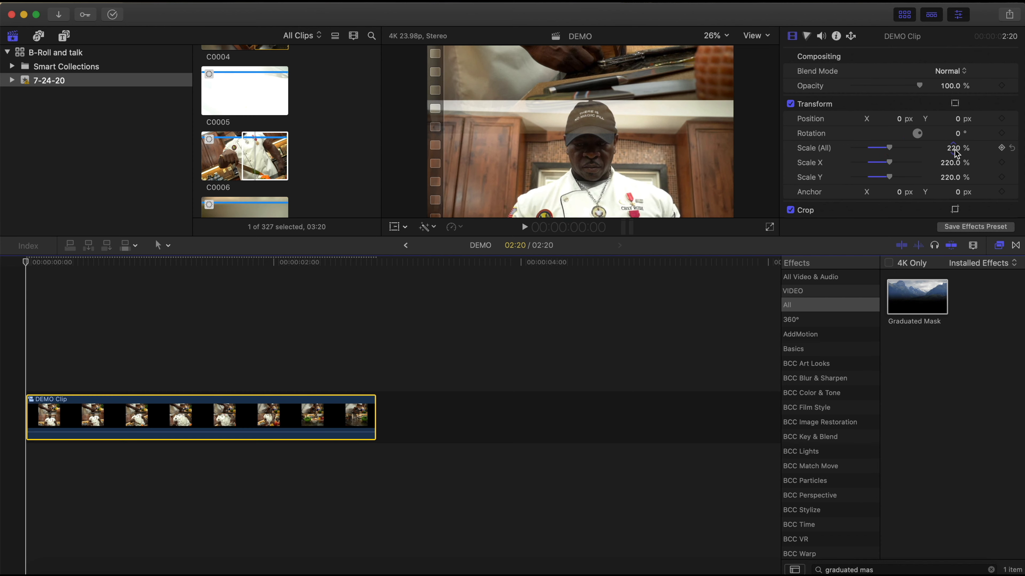
drag(959, 121, 946, 124)
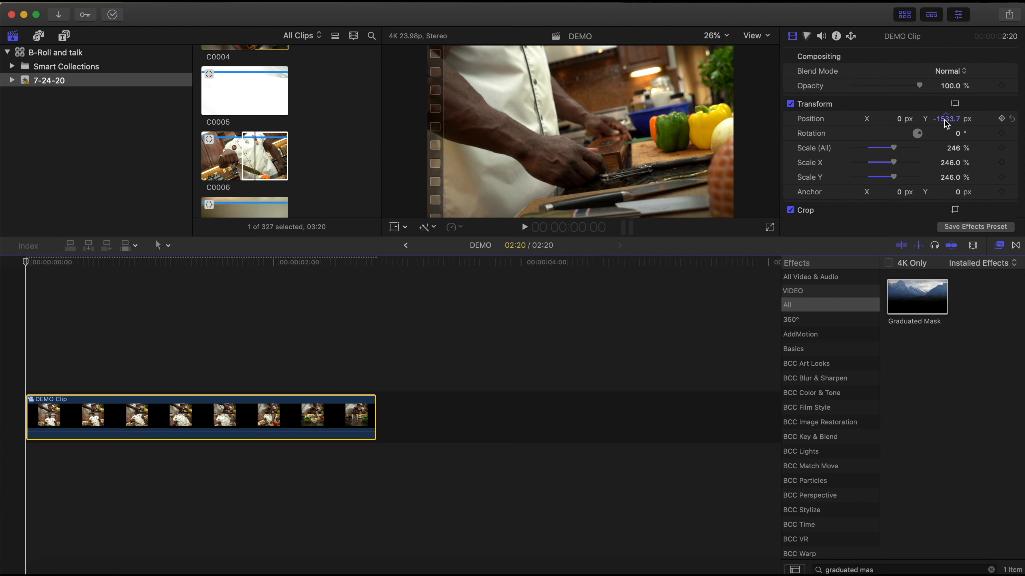
Keyframe the compound clip's Y position at 714.6 px seven frames after the start and review the movement.
key(Right)
key(Right)
key(Right)
key(Right)
key(Right)
key(Right)
key(Right)
drag(947, 124, 959, 123)
click(25, 326)
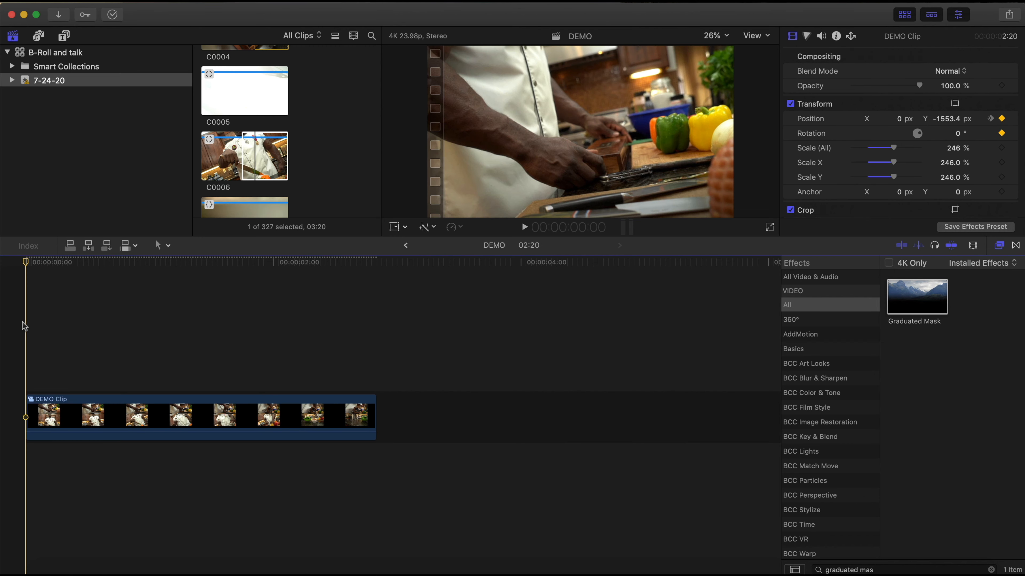
drag(27, 264, 70, 271)
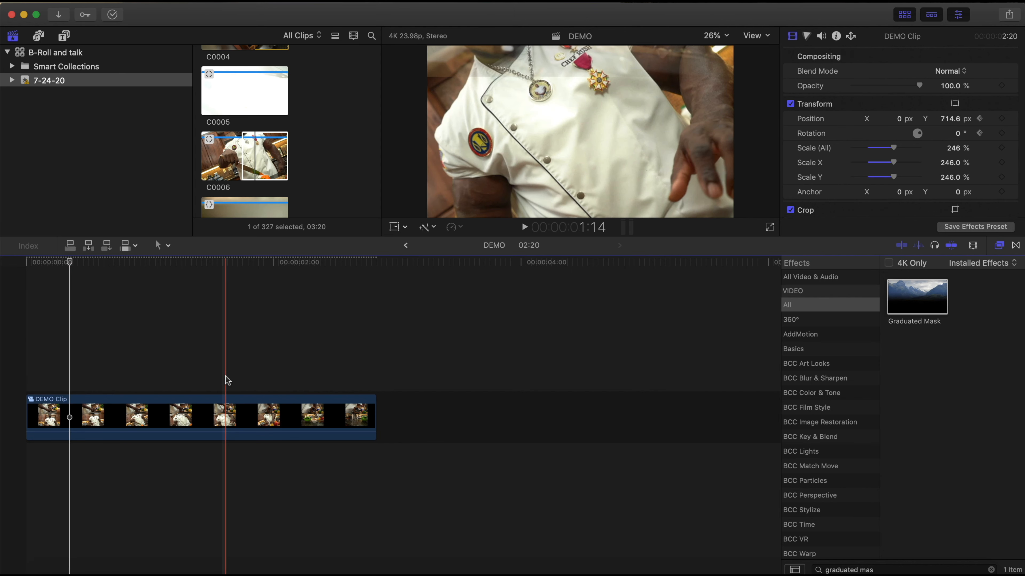
Inside the compound clip, cut clip C0002 at frame 8 and delete the part after the cut.
double_click(70, 420)
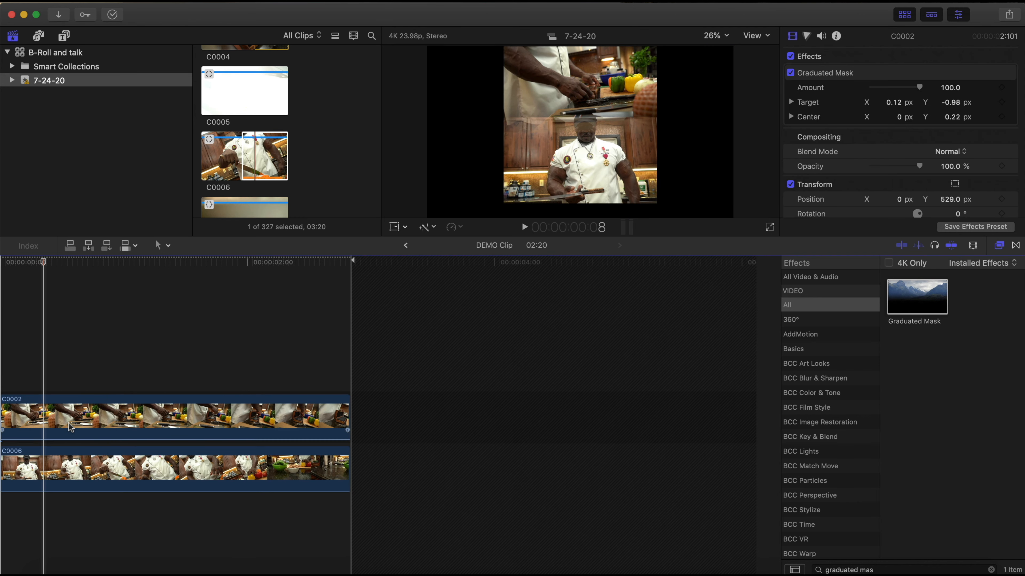
click(45, 416)
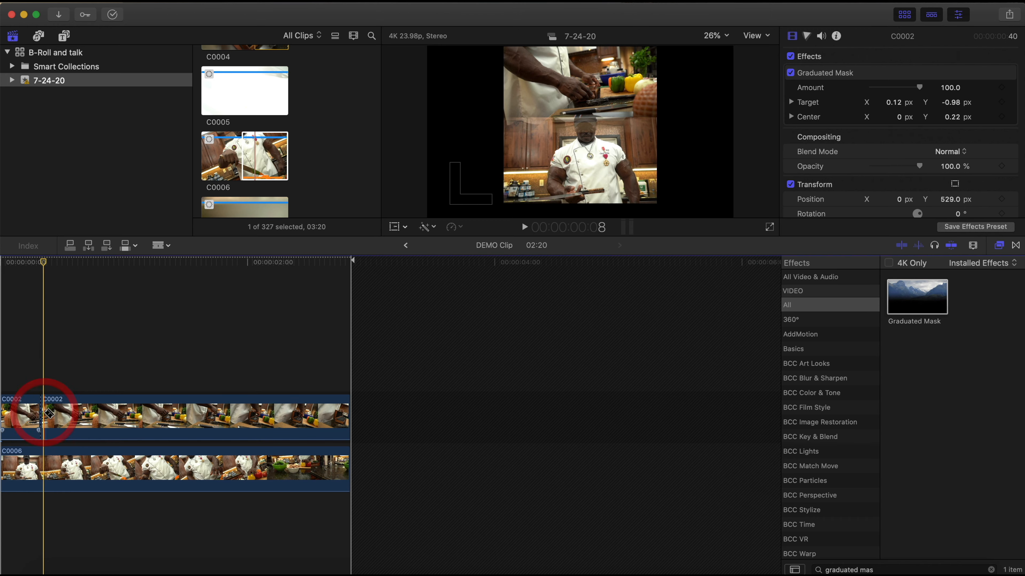
click(65, 418)
key(Delete)
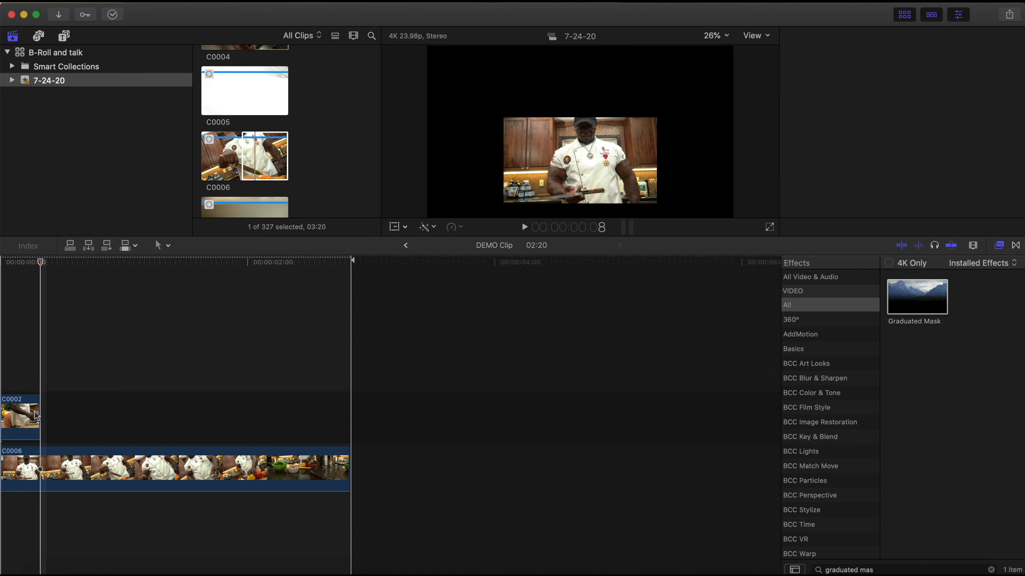
Extend the shortened C0002 clip by a few frames and add a Cross Dissolve transition to its end.
drag(41, 412, 55, 412)
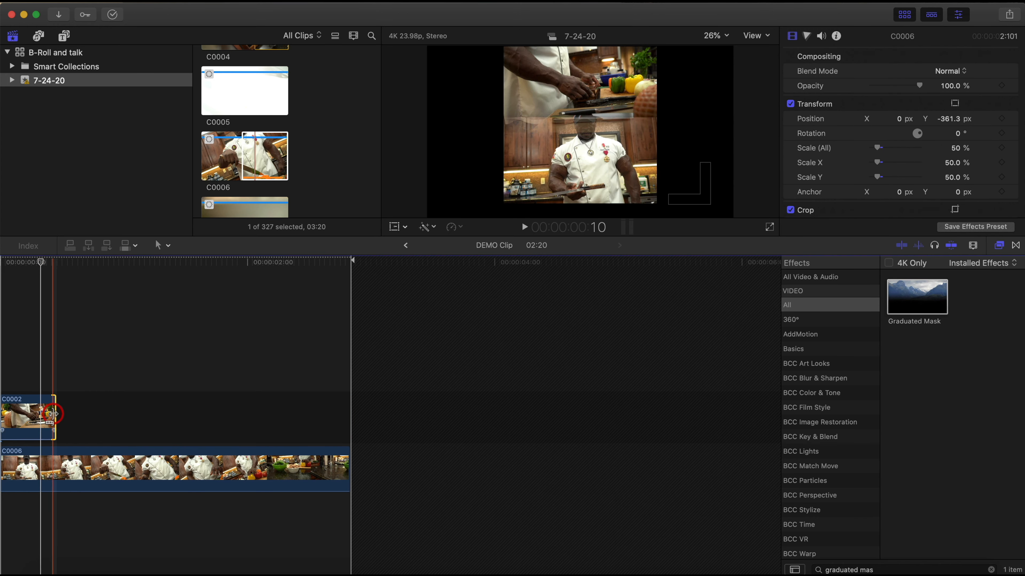
click(1016, 245)
drag(917, 296, 41, 417)
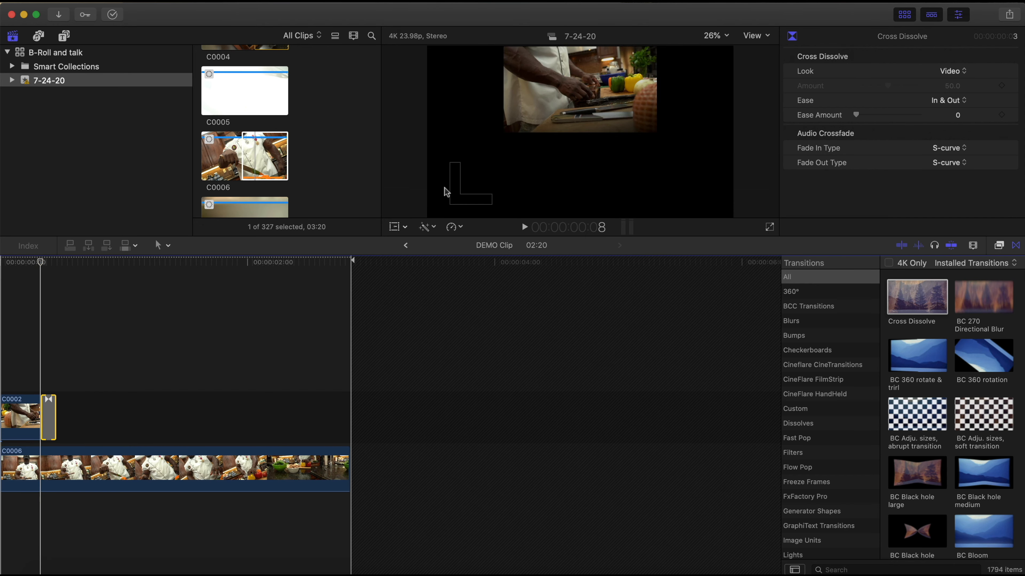